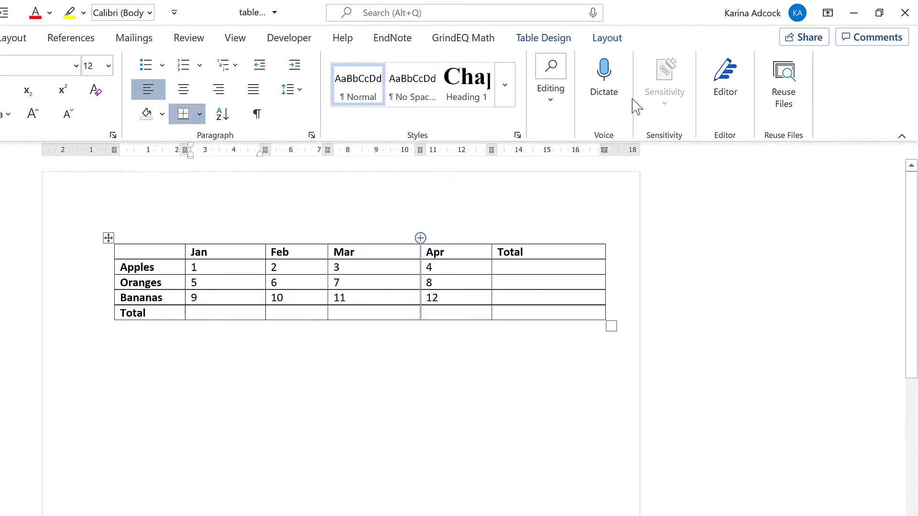
Insert =SUM(ABOVE) in the Jan Total cell with £#,##0.00 currency format, showing £ 15.00
left_click(630, 41)
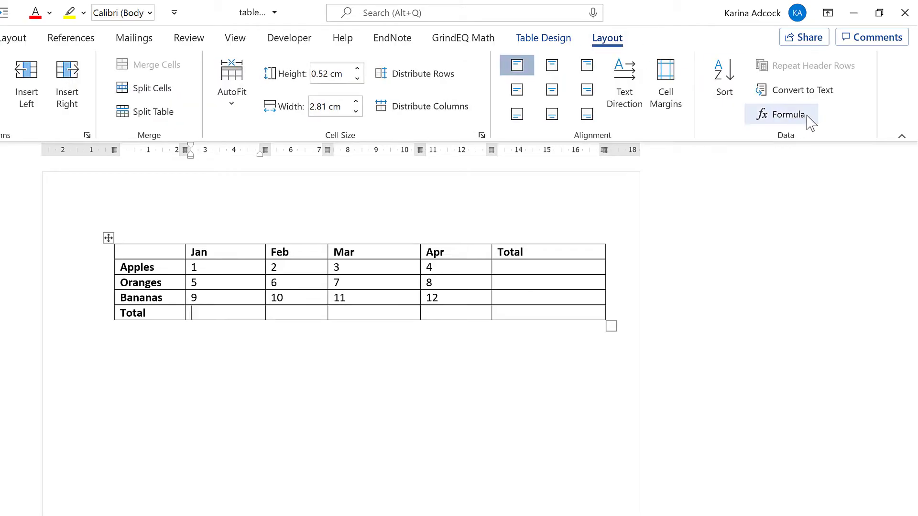
left_click(788, 115)
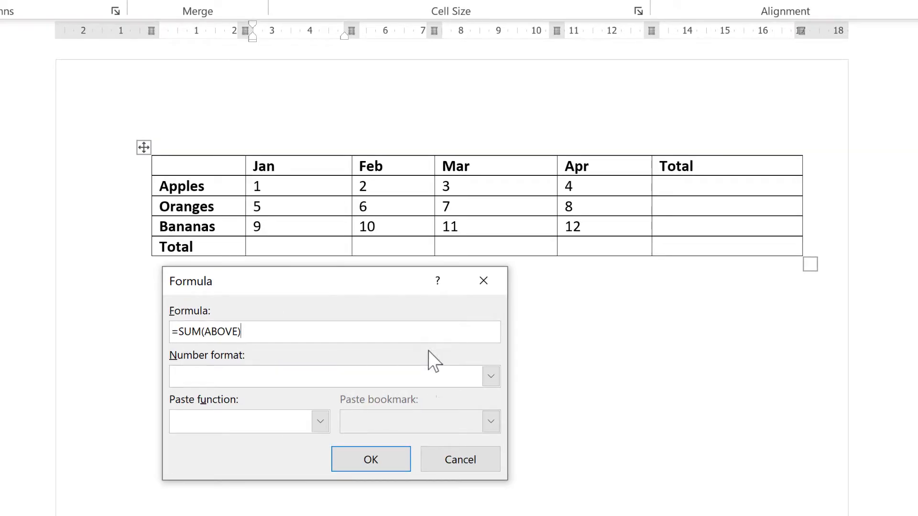
left_click(490, 377)
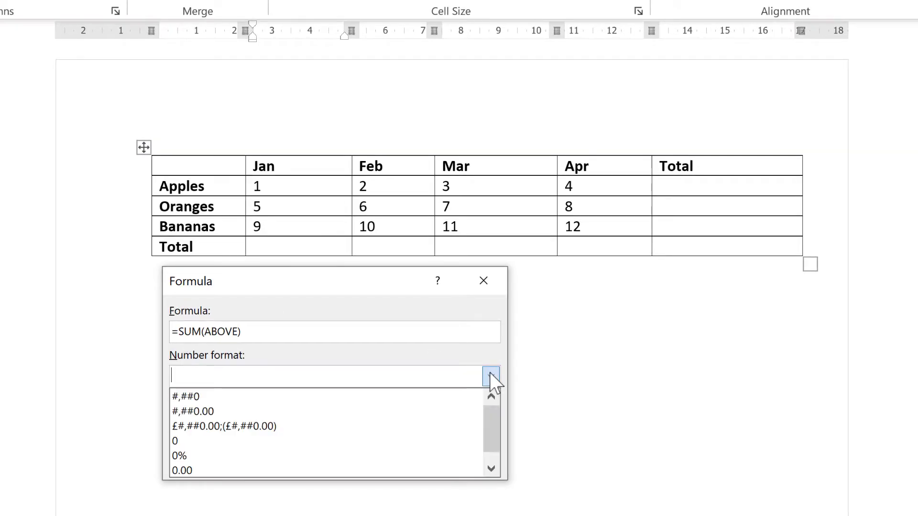
left_click(490, 467)
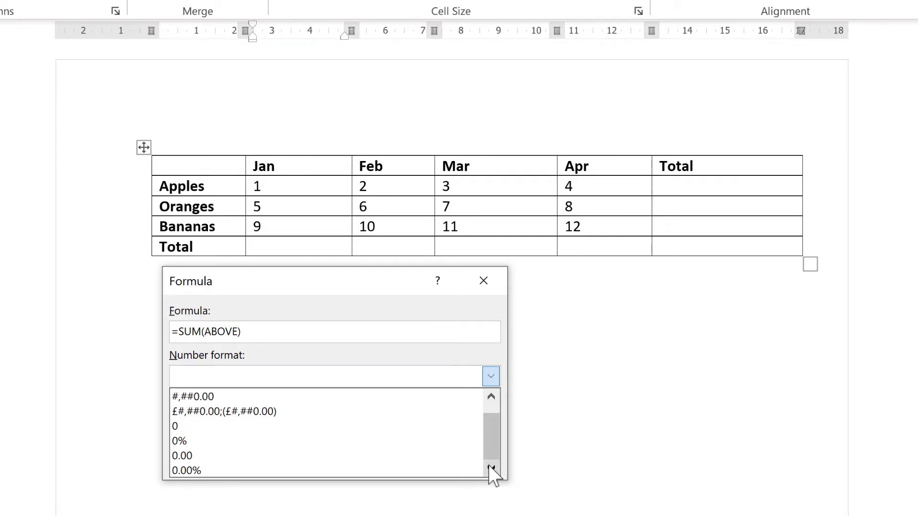
left_click(369, 415)
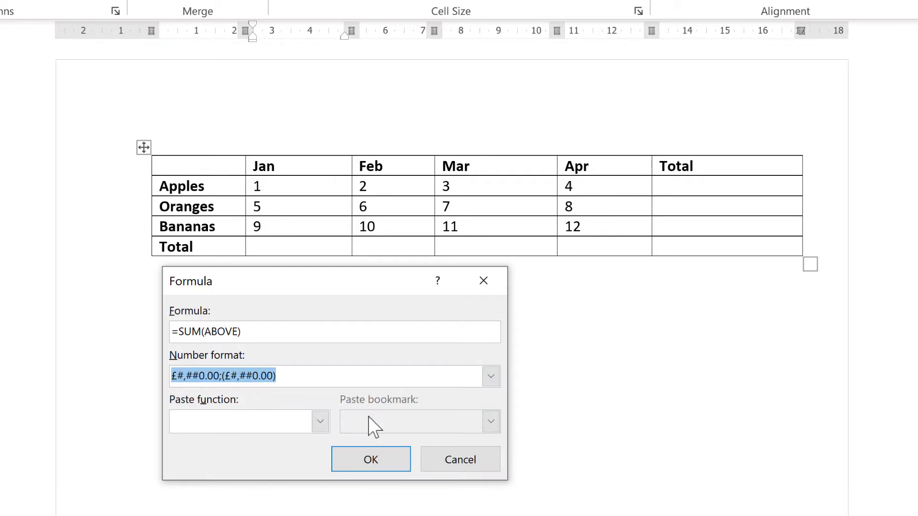
left_click(383, 454)
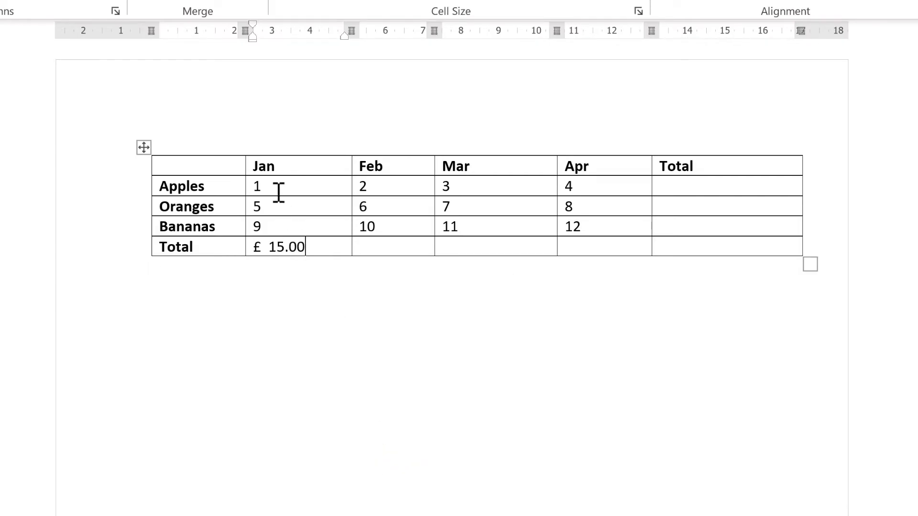
Repeat the pound-formatted column sum in the Feb Total cell with F4, giving £ 18.00
left_click(279, 194)
left_click(286, 210)
left_click(287, 228)
left_click(402, 248)
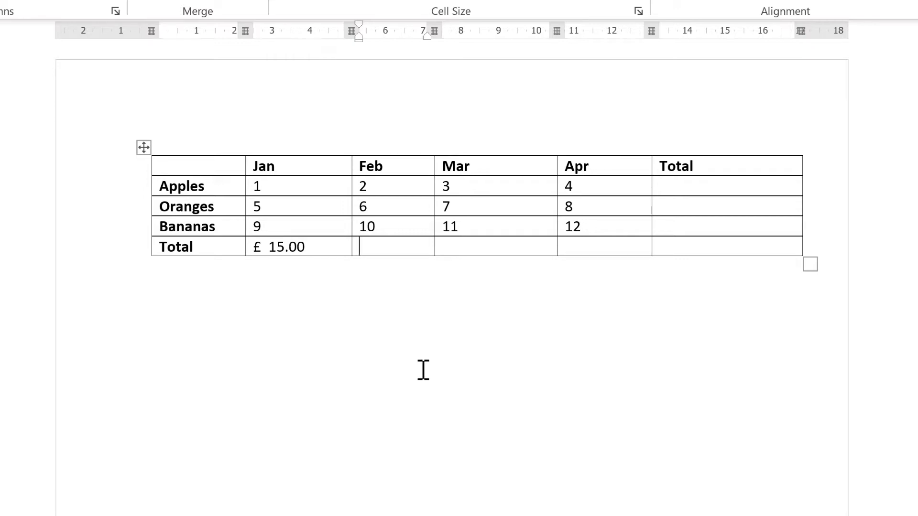
key("F4")
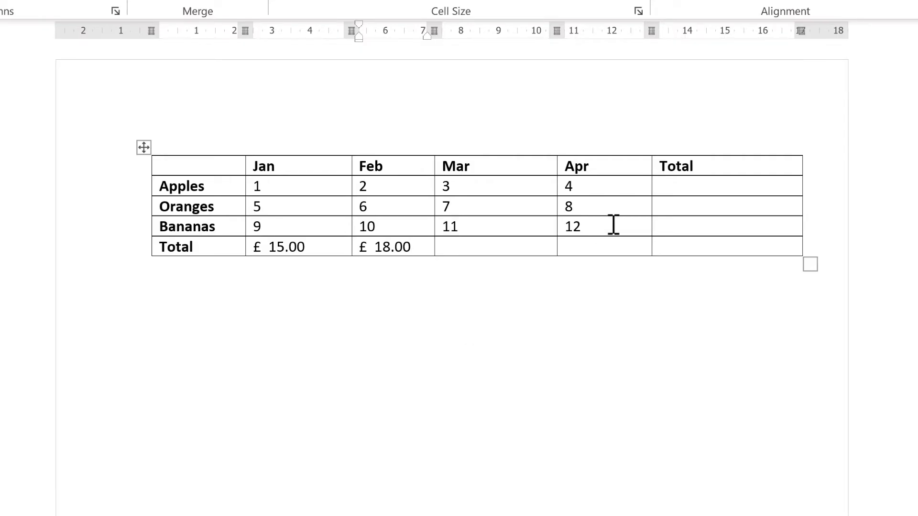
Add a =SUM(LEFT) formula to the Apples Total cell so it shows 10
left_click(670, 188)
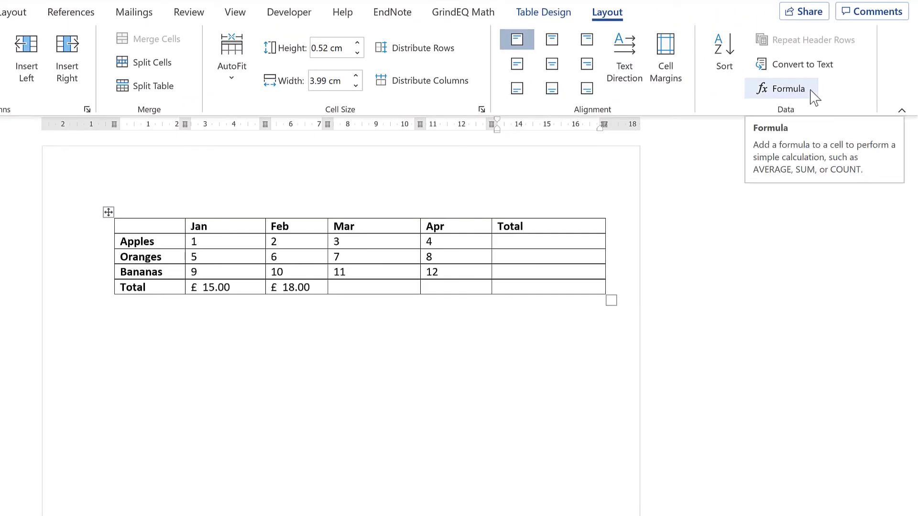
left_click(813, 96)
left_click_drag(188, 314, 465, 314)
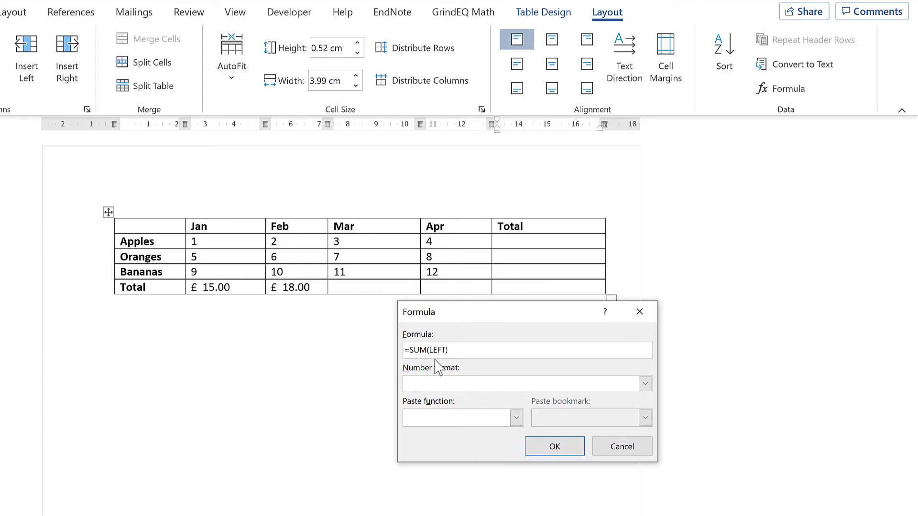
left_click(559, 447)
left_click(510, 256)
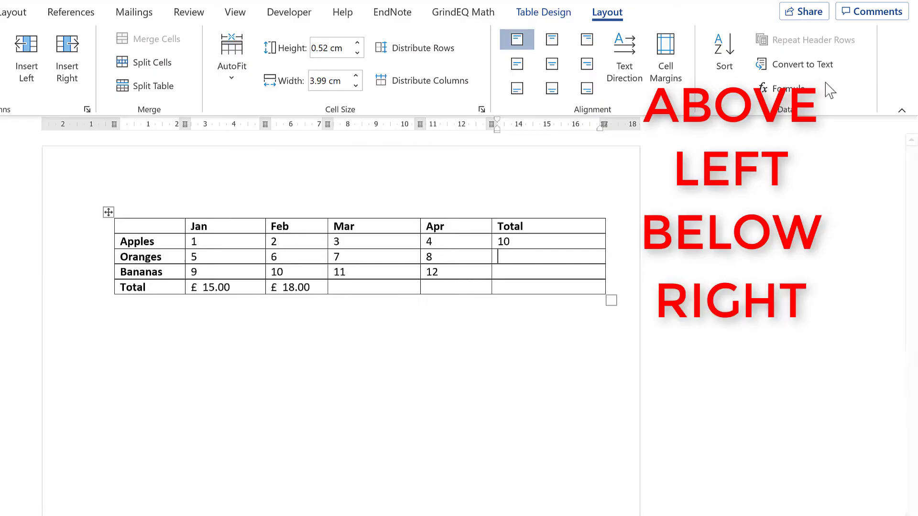
Give the Oranges Total cell =SUM(B3:C3), adding only Jan and Feb for 11
left_click(797, 94)
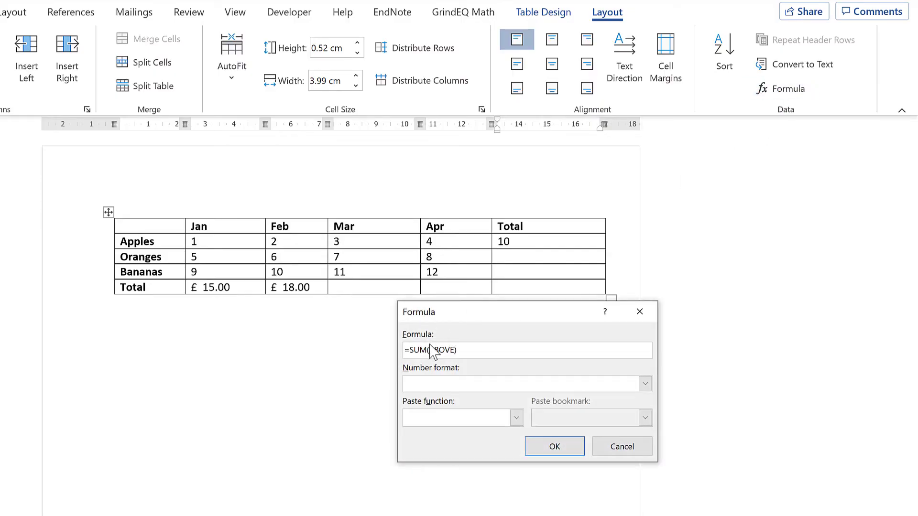
left_click_drag(430, 350, 453, 350)
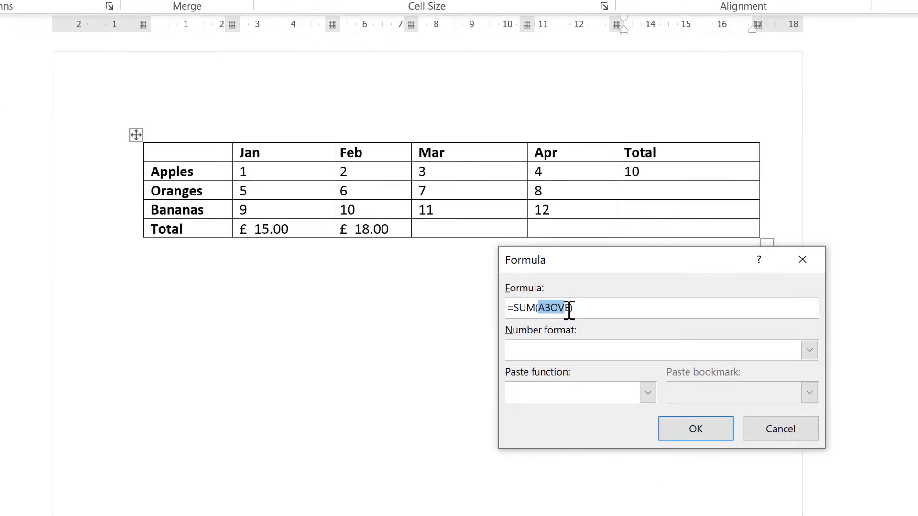
left_click_drag(569, 308, 572, 308)
key("Delete")
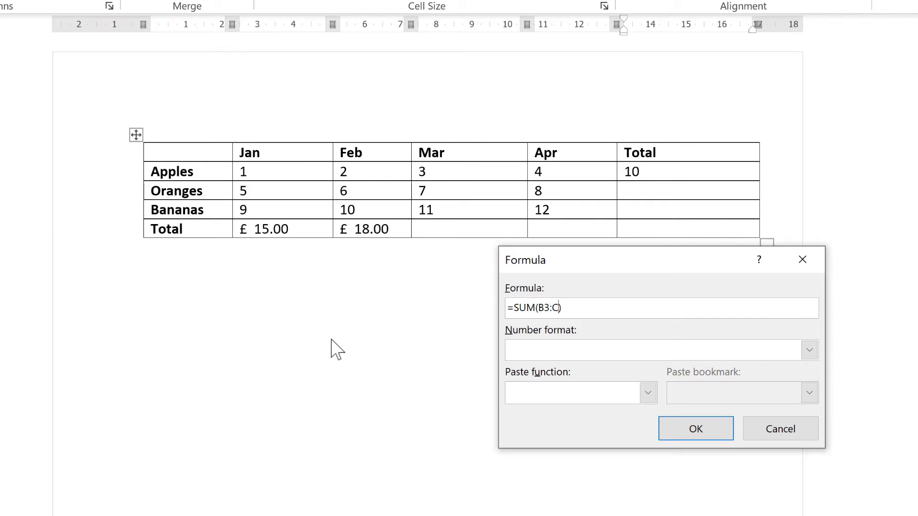
left_click(711, 436)
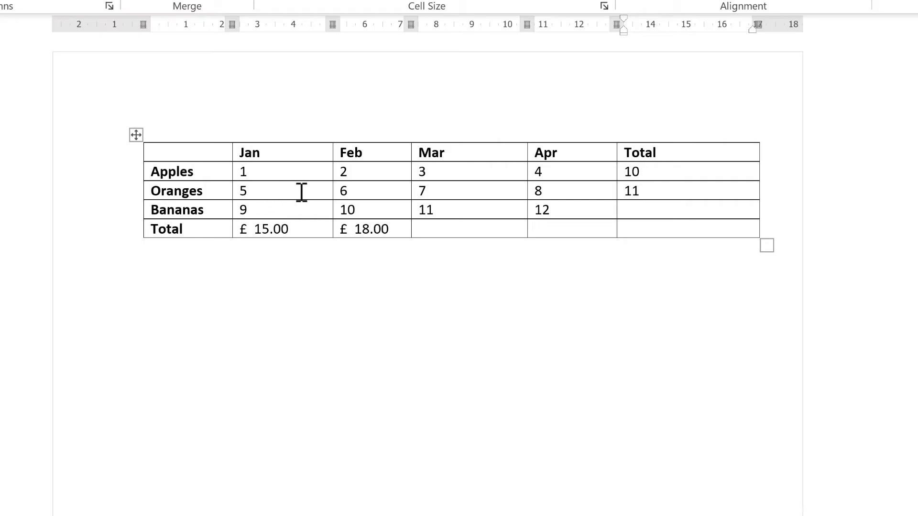
left_click_drag(311, 190, 350, 191)
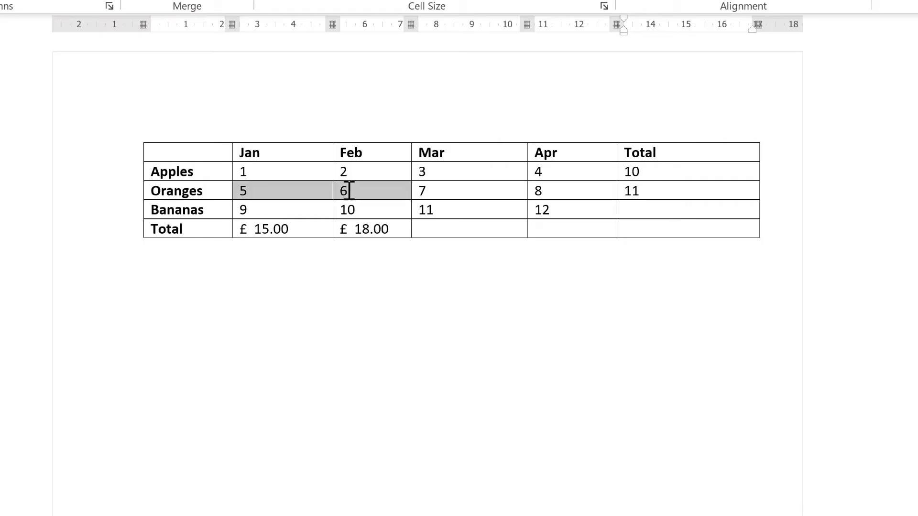
Start a formula in the Bananas Total cell and clear the default SUM function
left_click(678, 190)
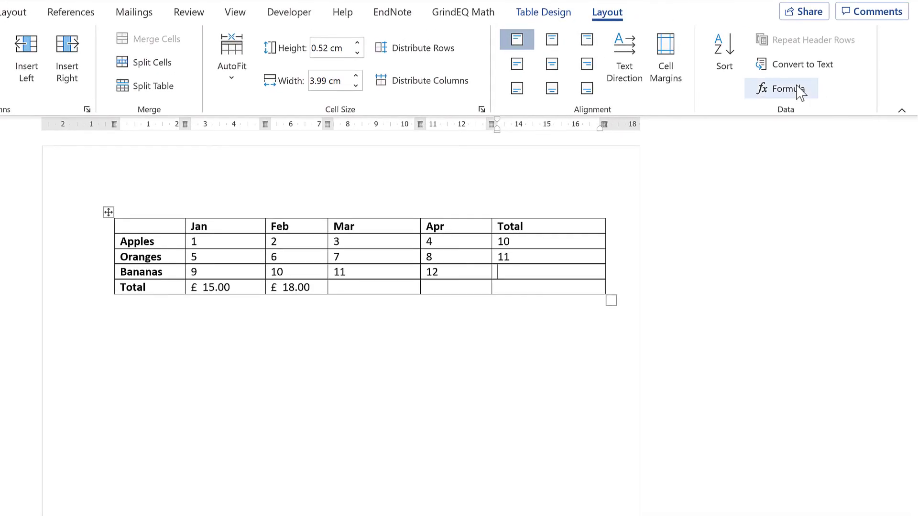
left_click(802, 93)
left_click_drag(483, 350, 411, 349)
key("BackSpace")
Build =PRODUCT(ABOVE) for the Bananas Total, multiplying 10 and 11 to show 110
left_click(517, 420)
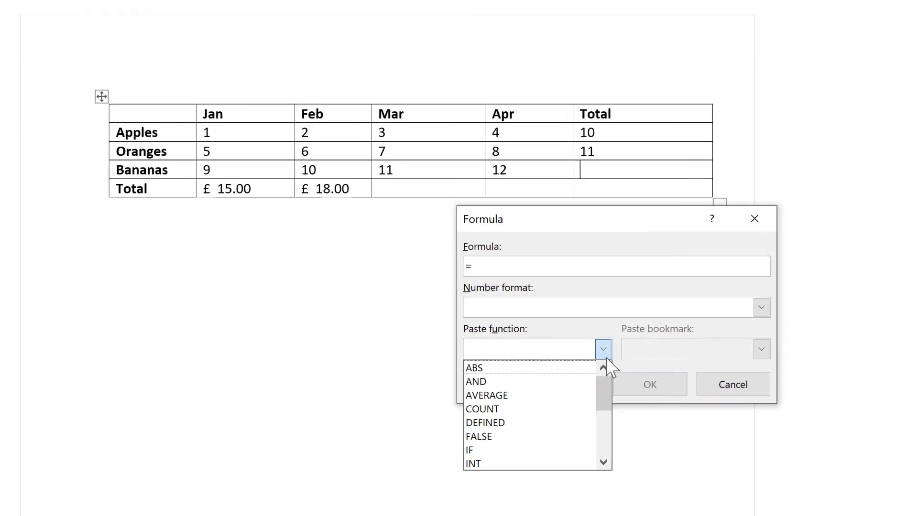
left_click(605, 461)
left_click(605, 462)
left_click(605, 461)
left_click(606, 461)
left_click(606, 461)
left_click(606, 462)
left_click(607, 461)
left_click(606, 461)
left_click(606, 461)
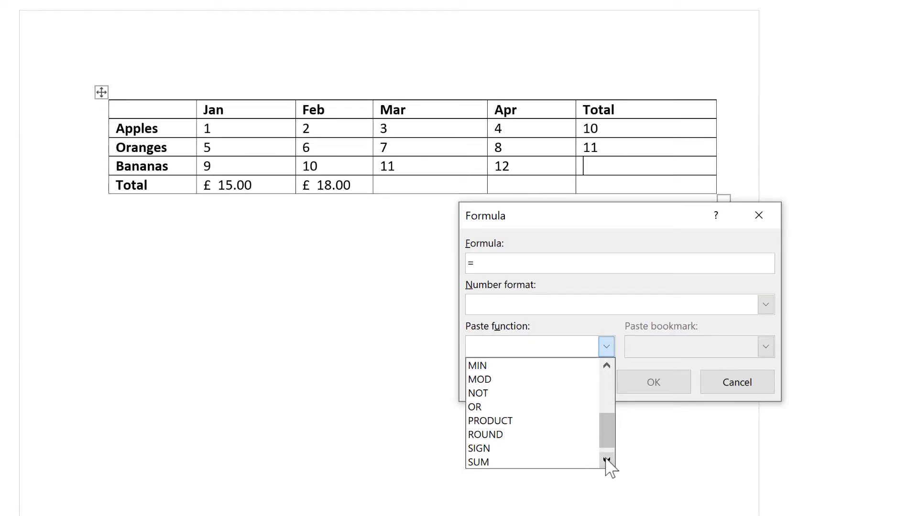
left_click(606, 462)
left_click(543, 408)
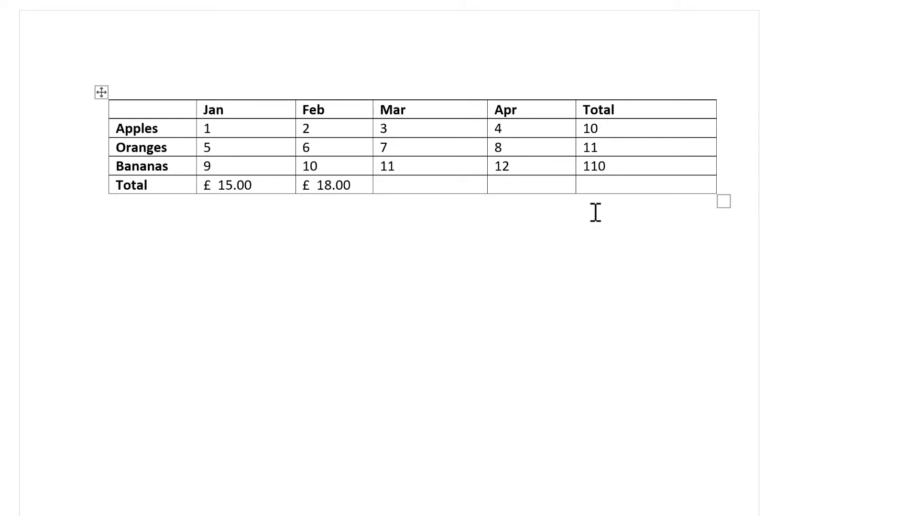
Set Oranges' Jan figure to 1 and refresh fields with F9: totals become 10, 7, 70, £ 11.00
left_click(551, 127)
type("1")
right_click(595, 127)
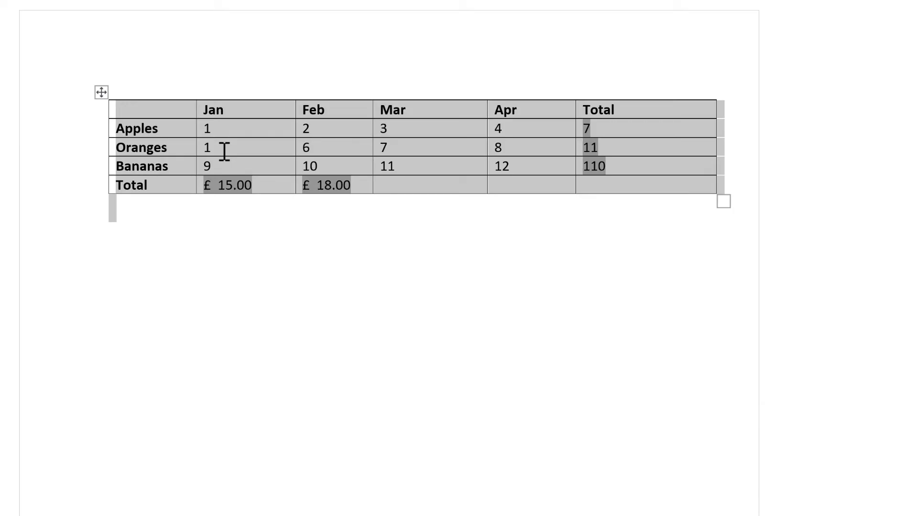
key("F9")
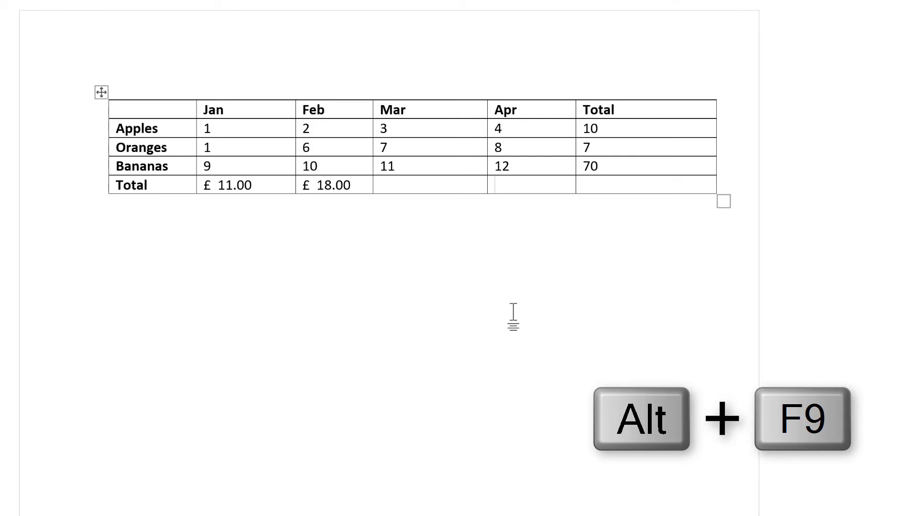
left_click(594, 168)
right_click(594, 168)
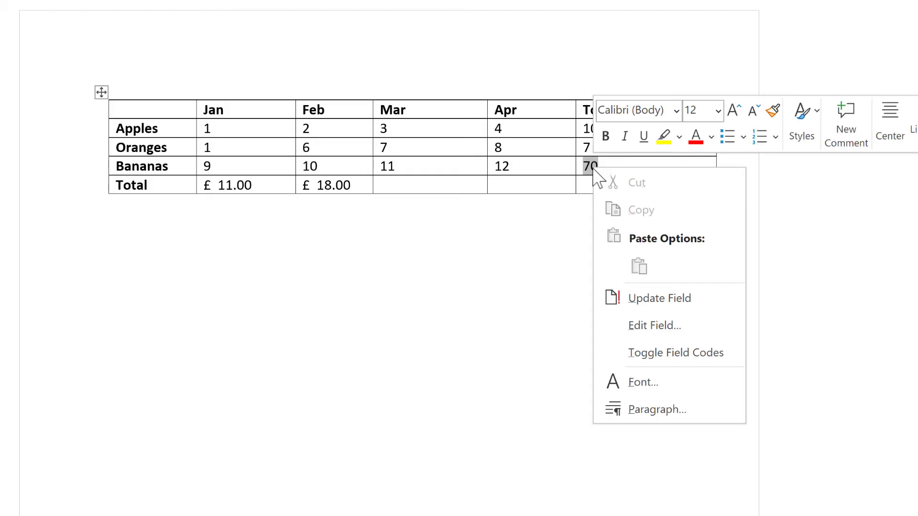
left_click(707, 356)
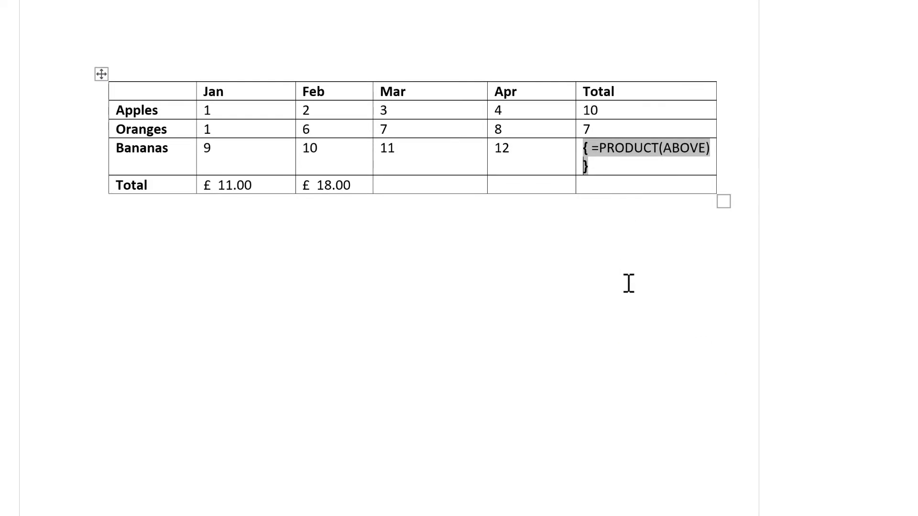
right_click(599, 149)
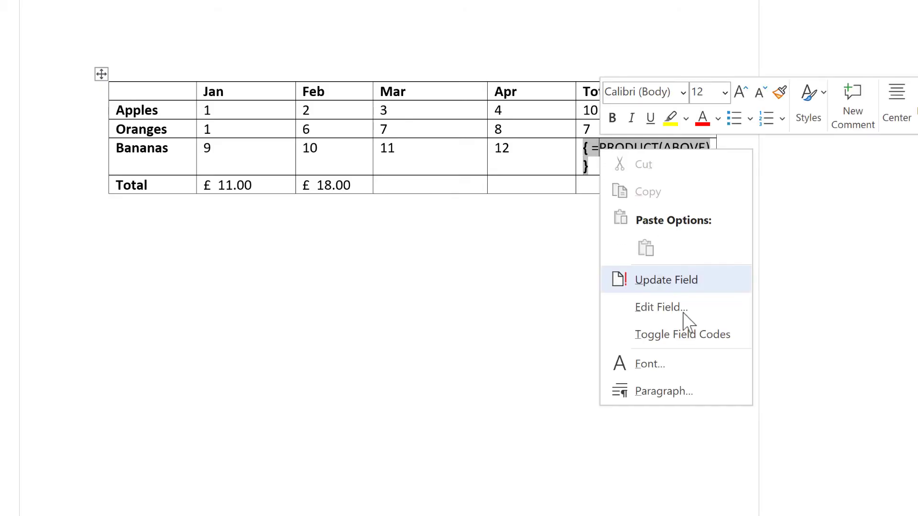
left_click(707, 346)
left_click(591, 108)
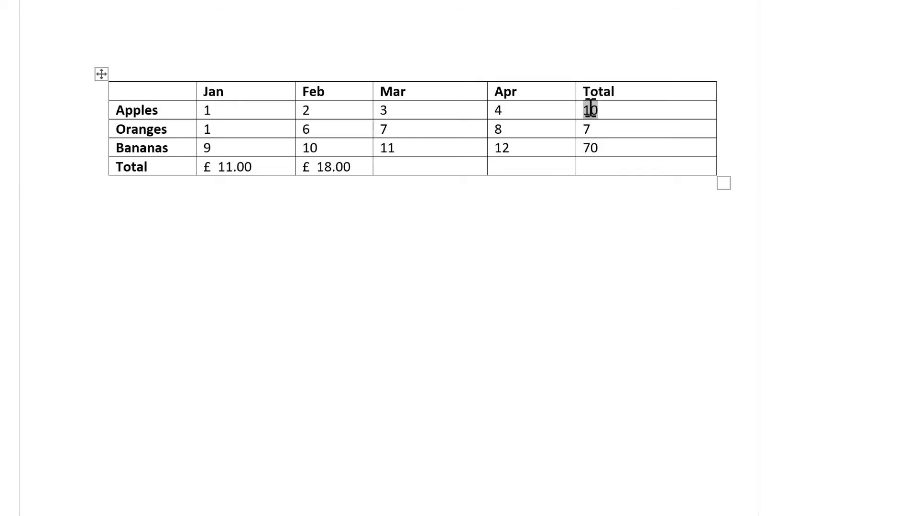
right_click(590, 109)
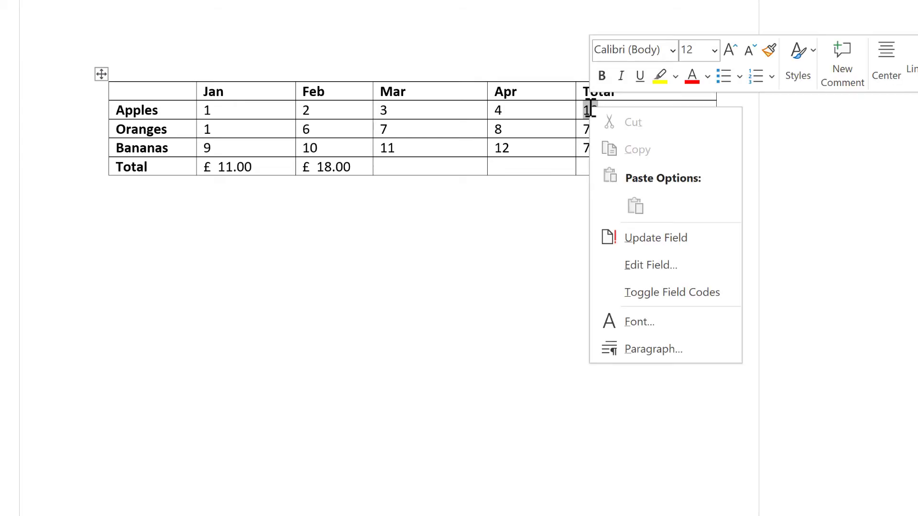
left_click(691, 275)
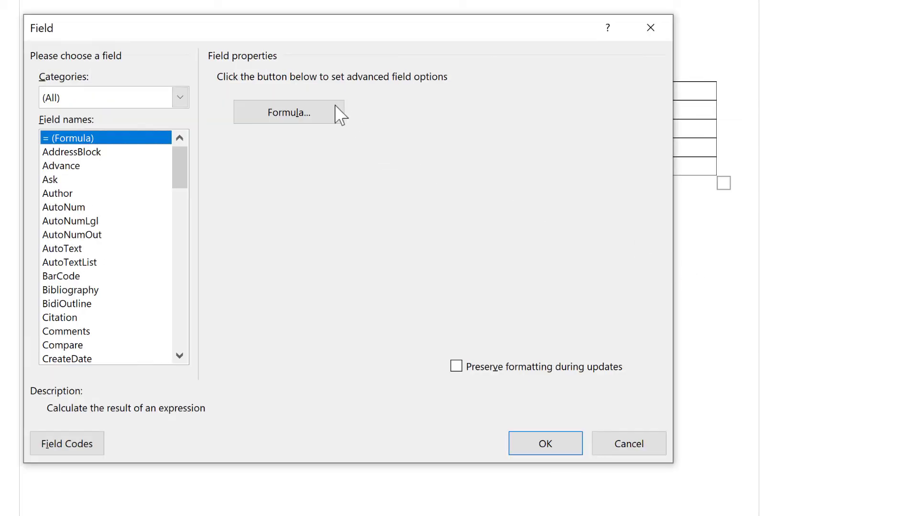
left_click(333, 114)
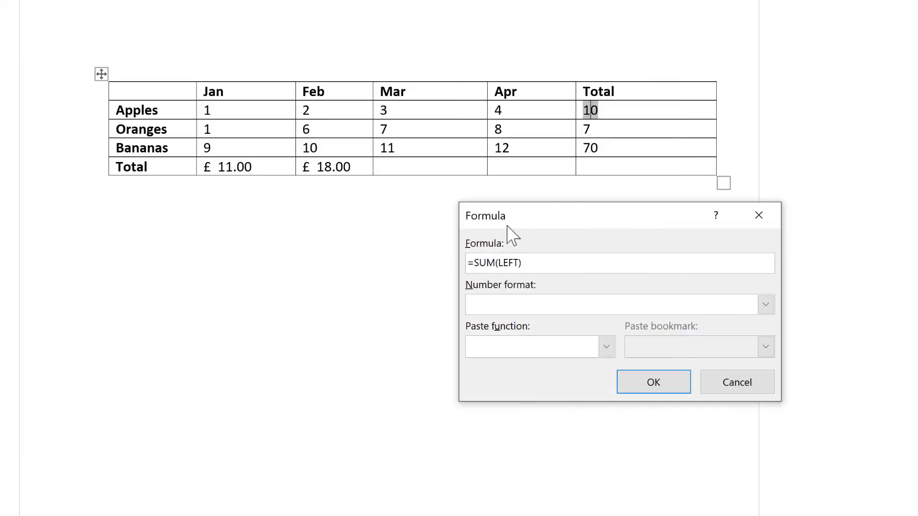